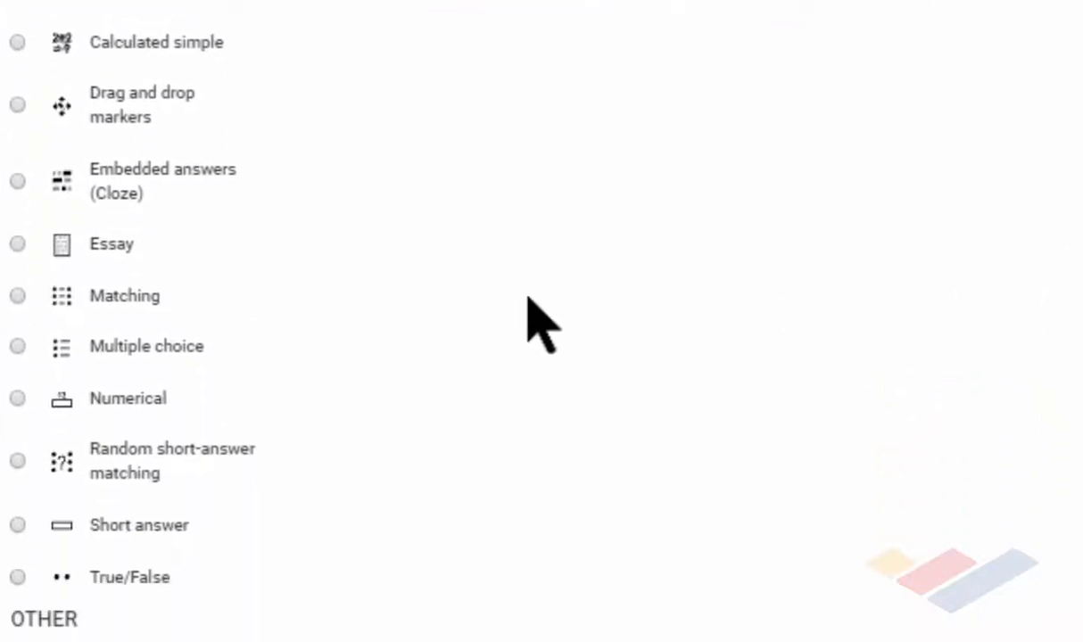
Step: Add a new Multiple choice question to the question bank and look through its blank form
left_click(15, 299)
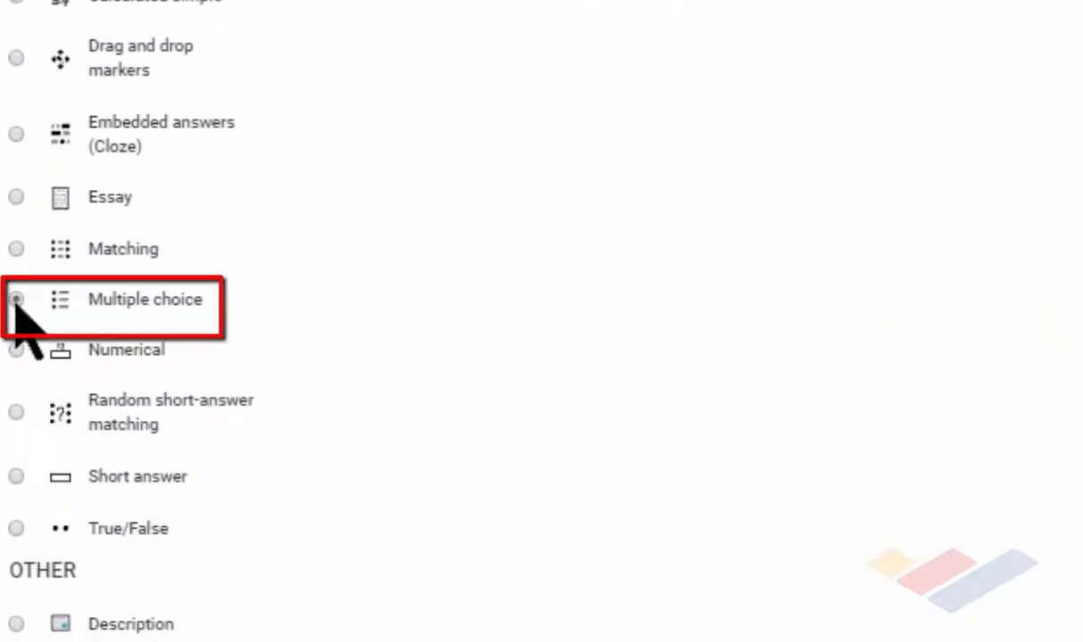
left_click(843, 606)
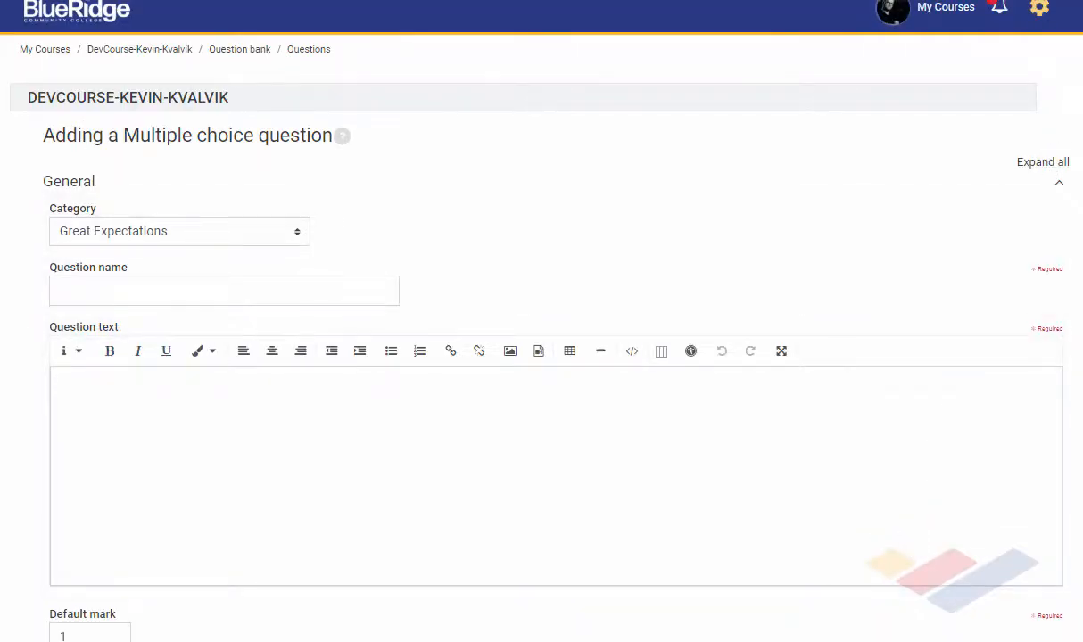
scroll(1070, 510, "down", 20)
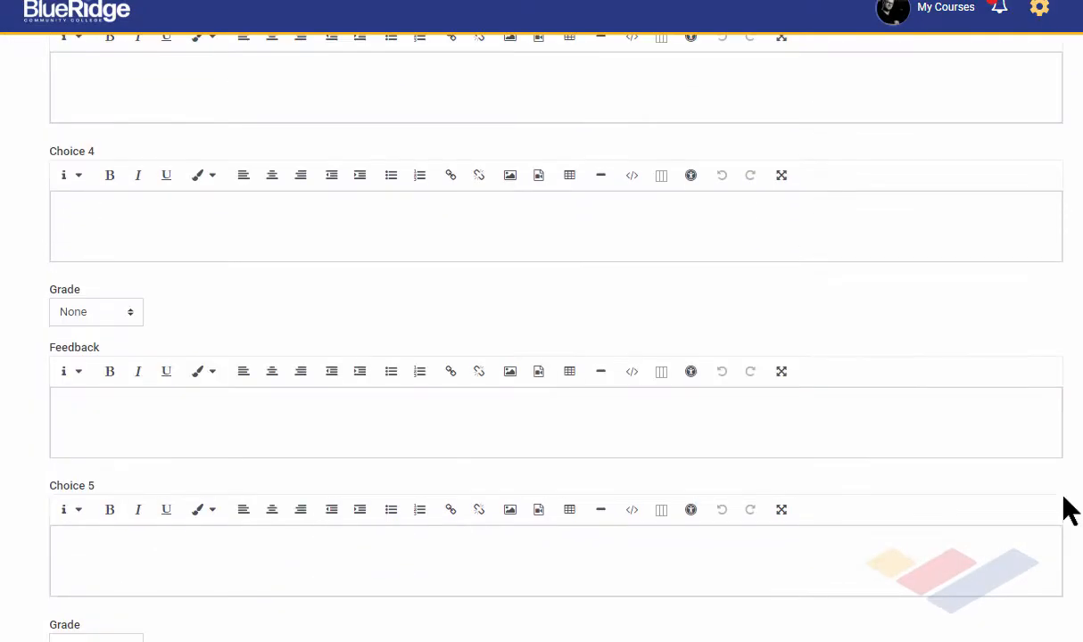
scroll(1070, 510, "down", 10)
scroll(1075, 325, "up", 20)
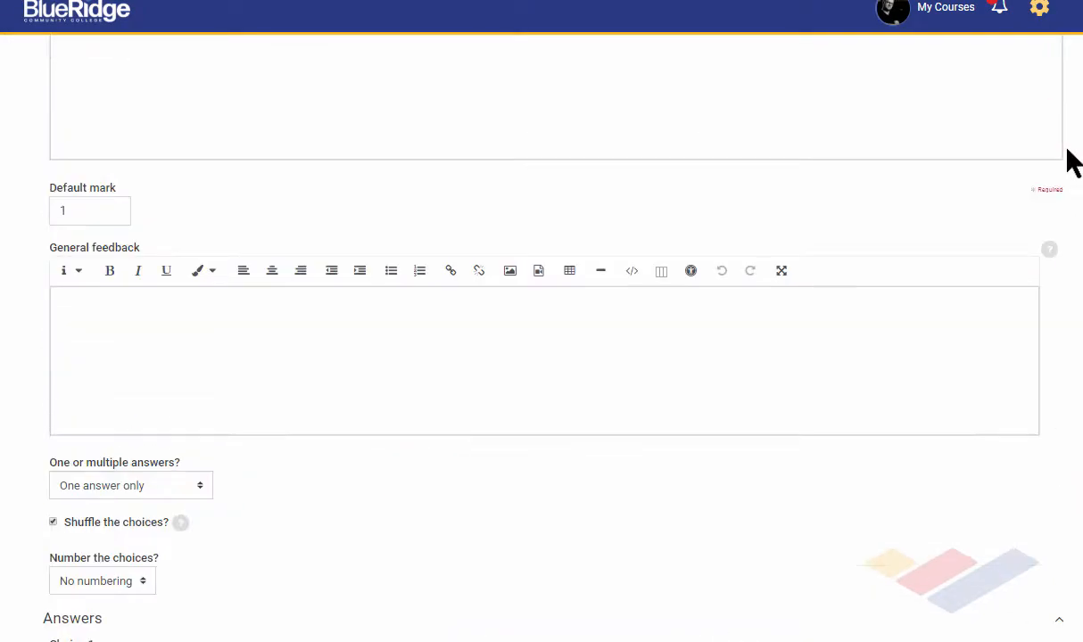
scroll(1073, 163, "up", 5)
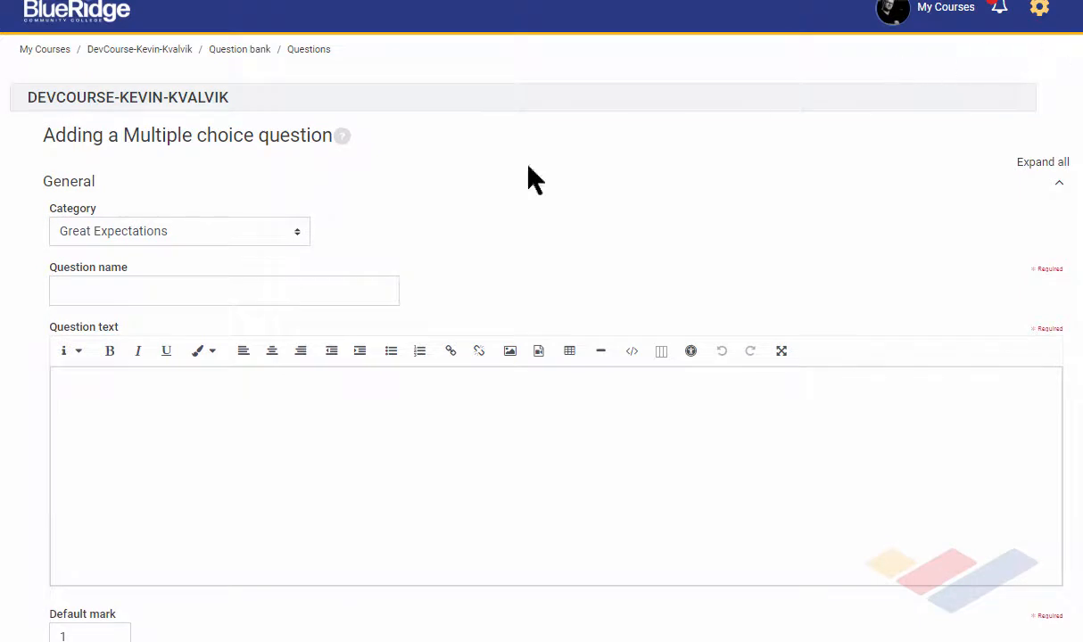
Step: Name the question "Convict Question" and paste "What does the convict ask Pip for?" as plain text into the question text
left_click(126, 288)
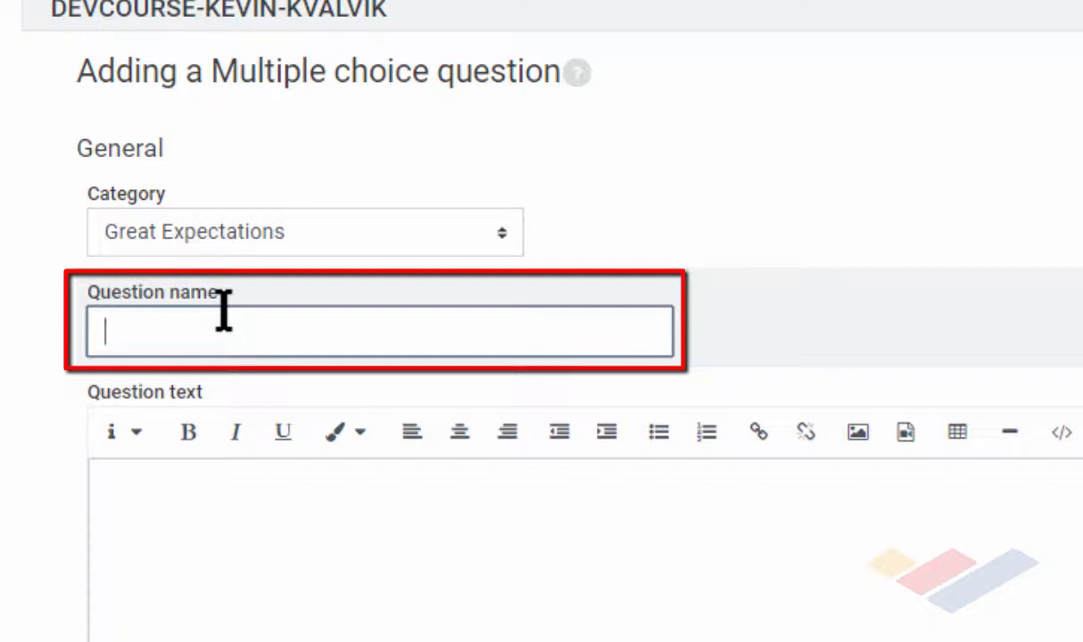
type("Convict Question")
left_click(346, 525)
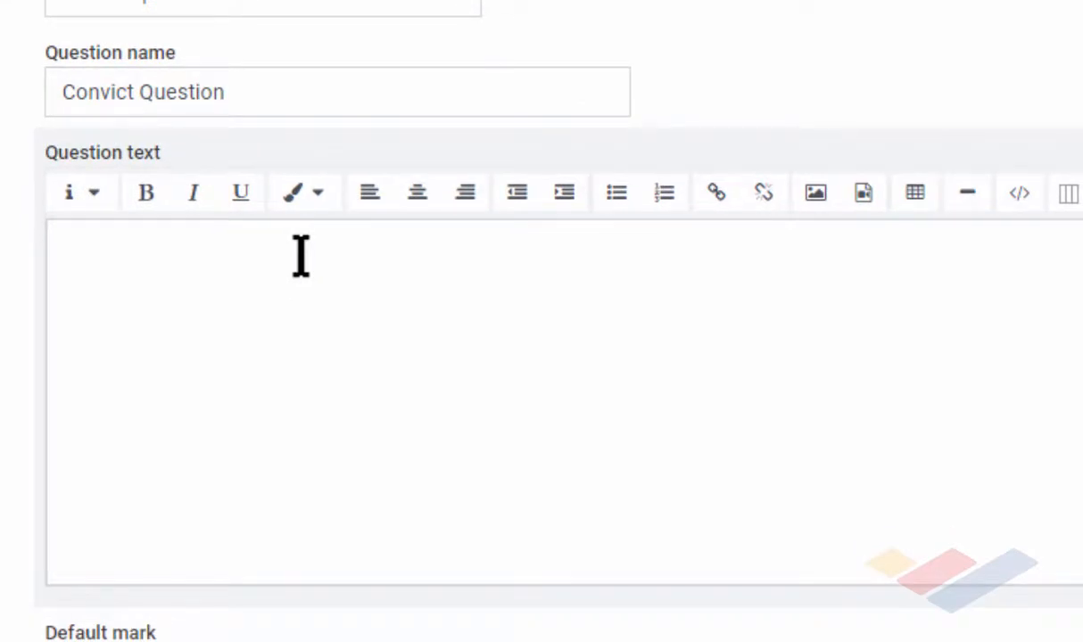
right_click(301, 257)
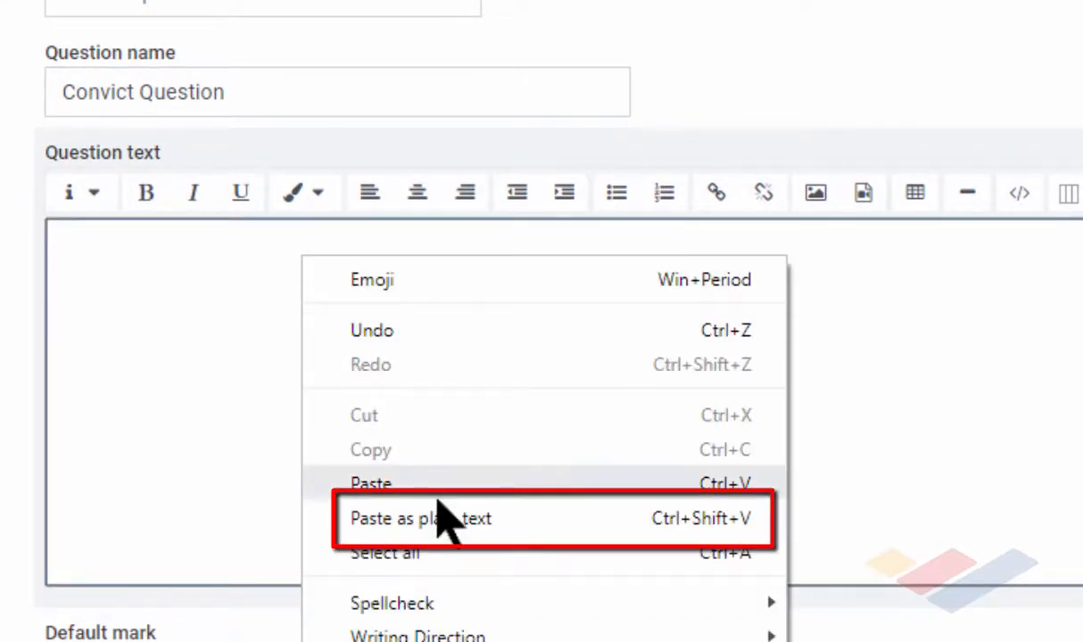
left_click(513, 521)
Step: Set the default mark to 20 and enter "Important to recall this for the final exam later." as general feedback
scroll(504, 321, "down", 5)
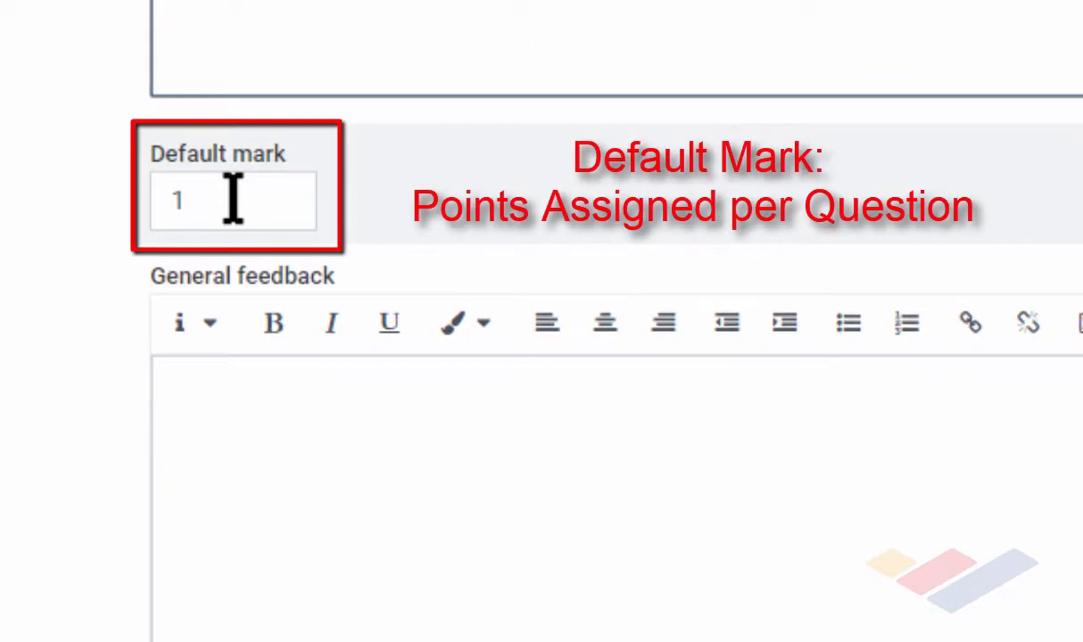
left_click_drag(233, 198, 7, 170)
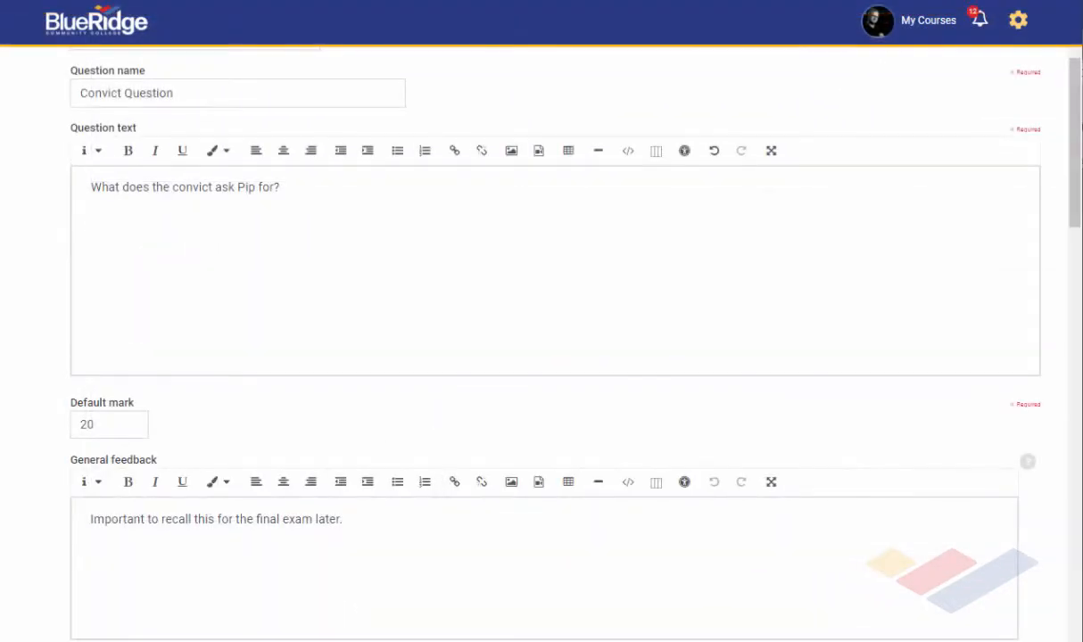
Step: Allow one answer only and number the choices in the "A., B., C., ..." style
scroll(1076, 132, "down", 3)
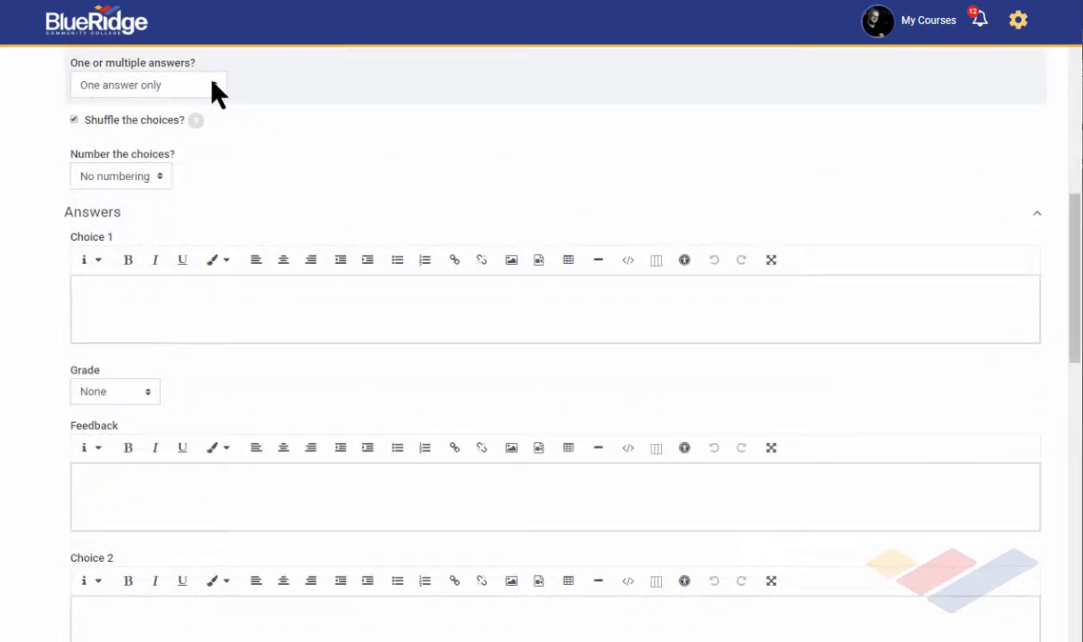
left_click(212, 82)
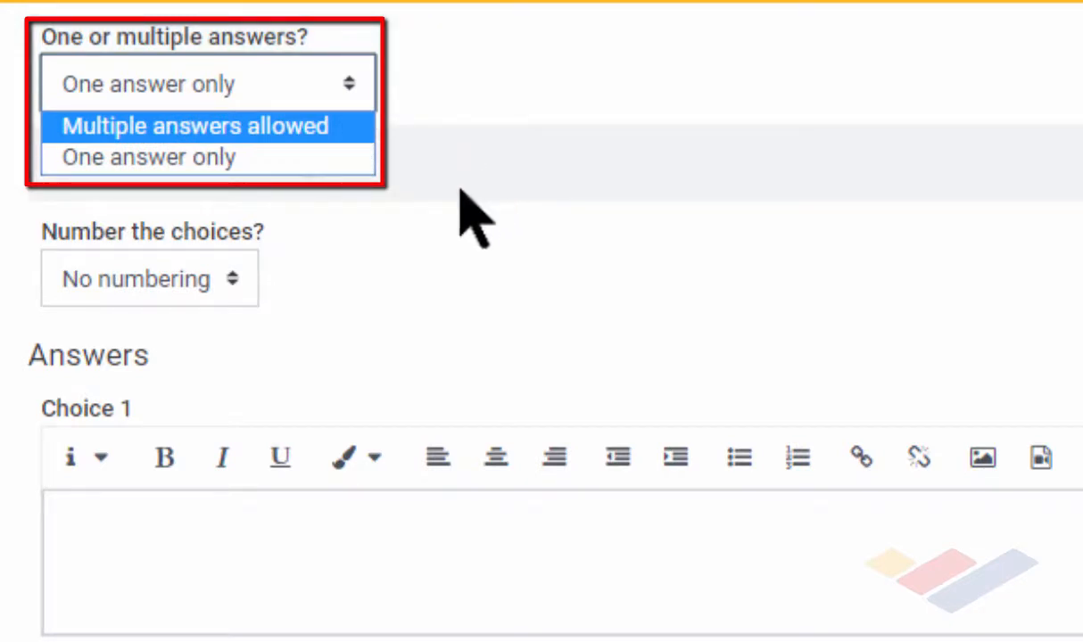
left_click(234, 161)
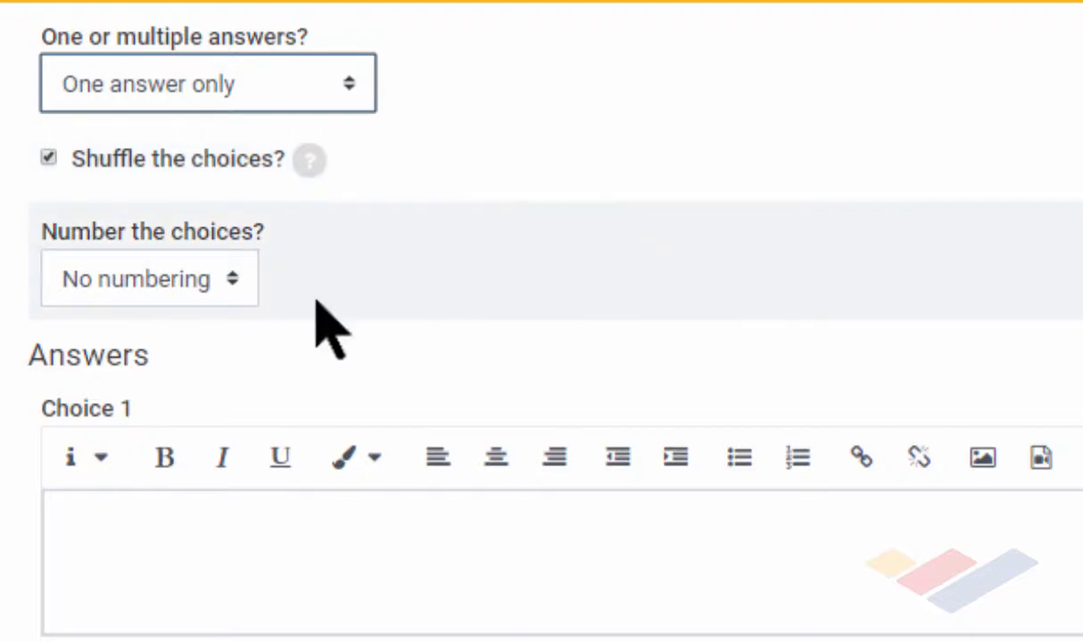
left_click(237, 280)
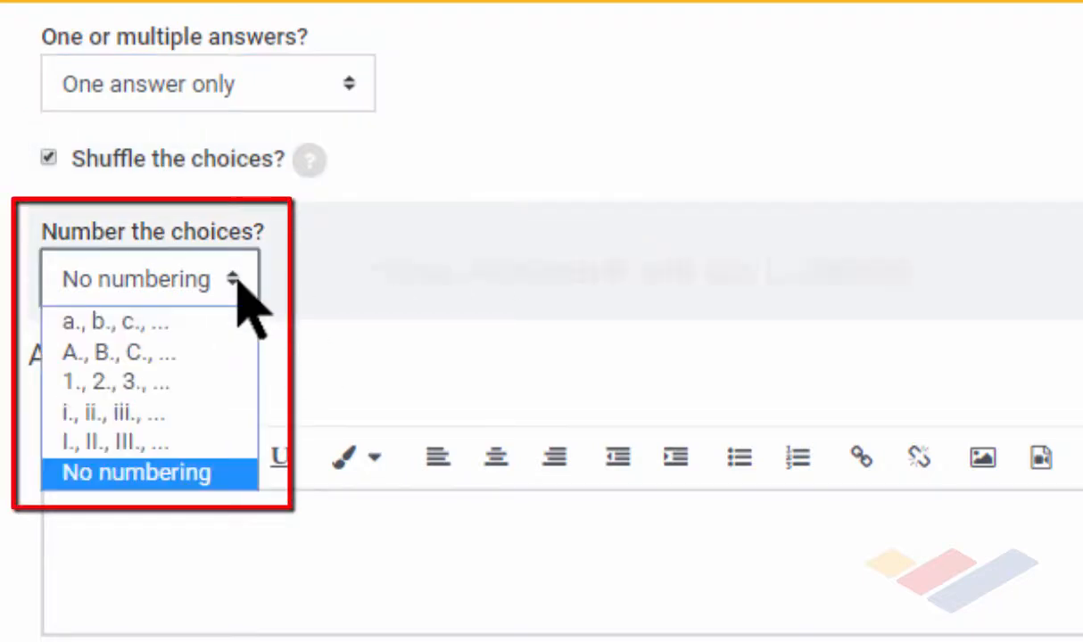
left_click(178, 361)
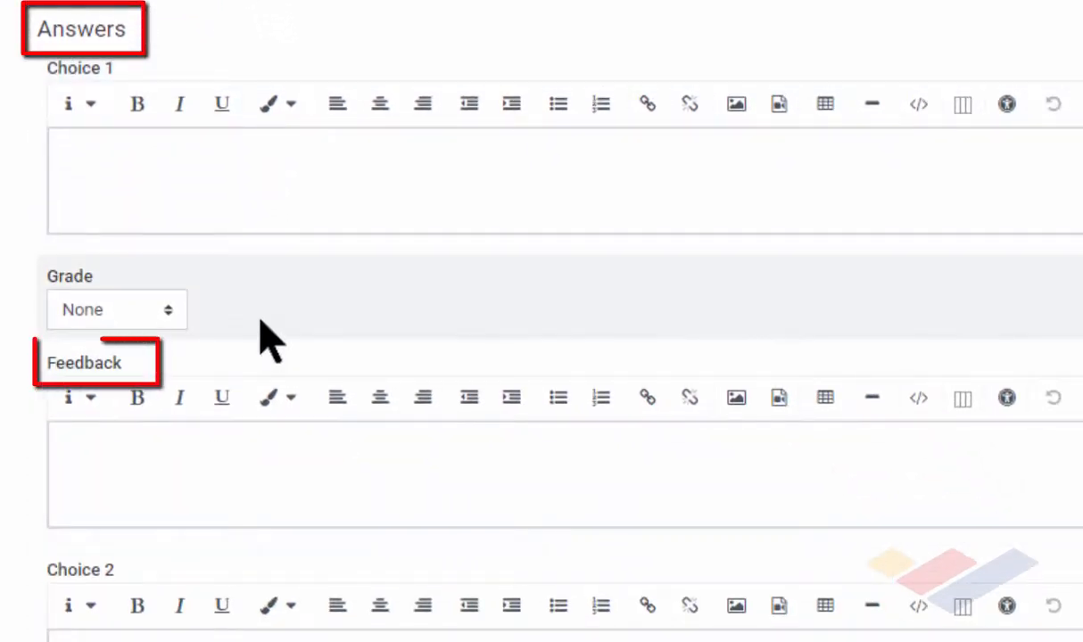
Step: Make Choice 1 "Food and a file." the correct answer with a 100% grade and feedback explaining why it is correct
left_click(169, 309)
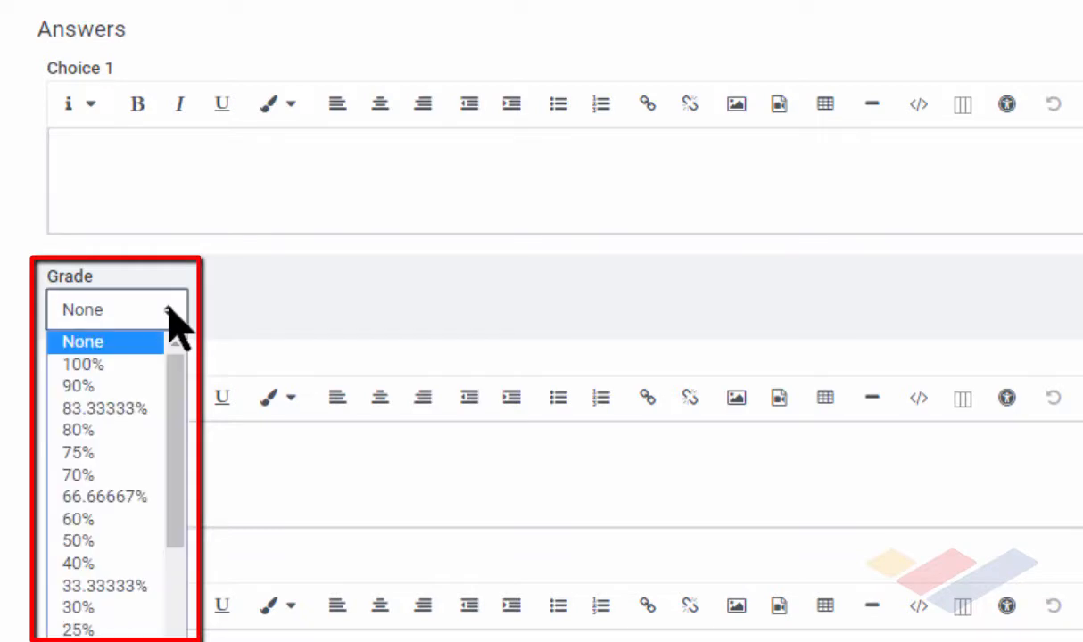
left_click(136, 366)
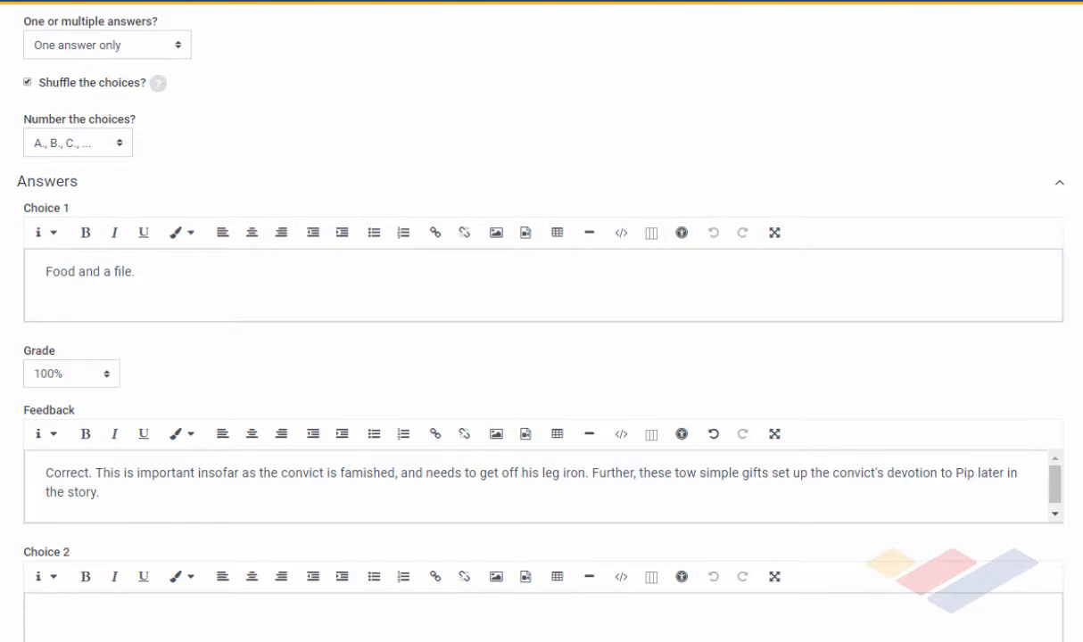
Step: Fill Choices 2 to 4 with wrong answers, including "A map of town." and "Liquor and Cigars", each with grade None and explanatory feedback
scroll(543, 321, "down", 3)
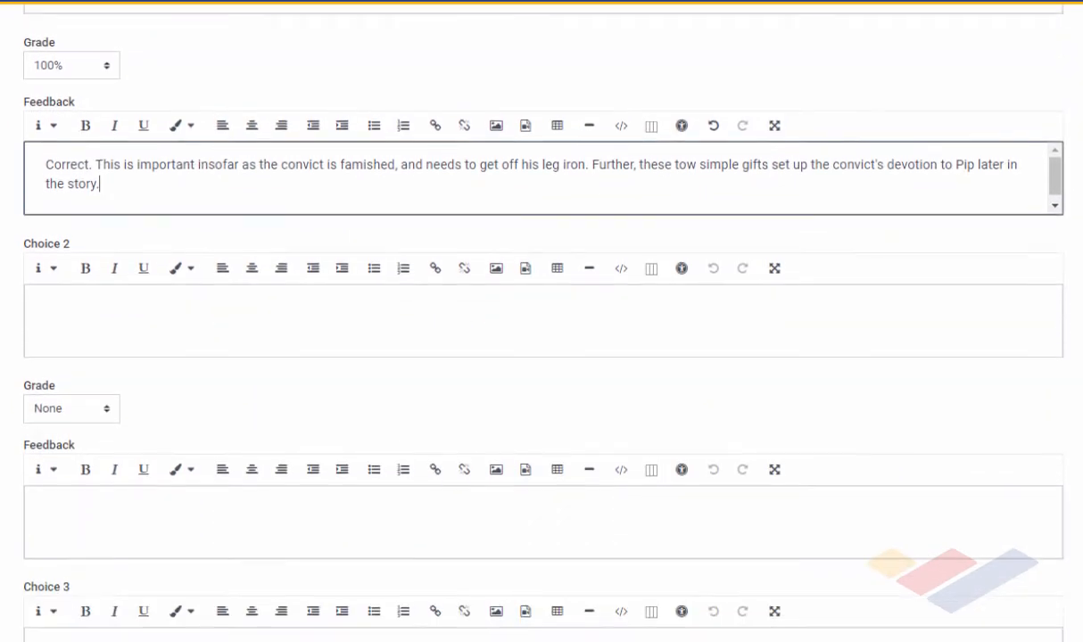
scroll(542, 321, "down", 2)
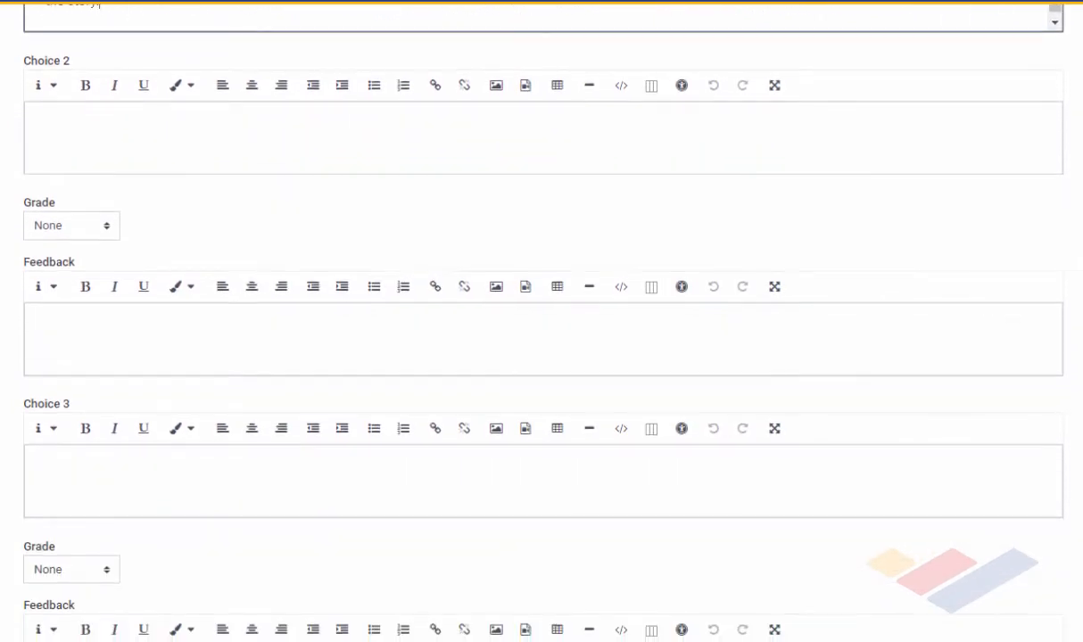
scroll(542, 321, "down", 1)
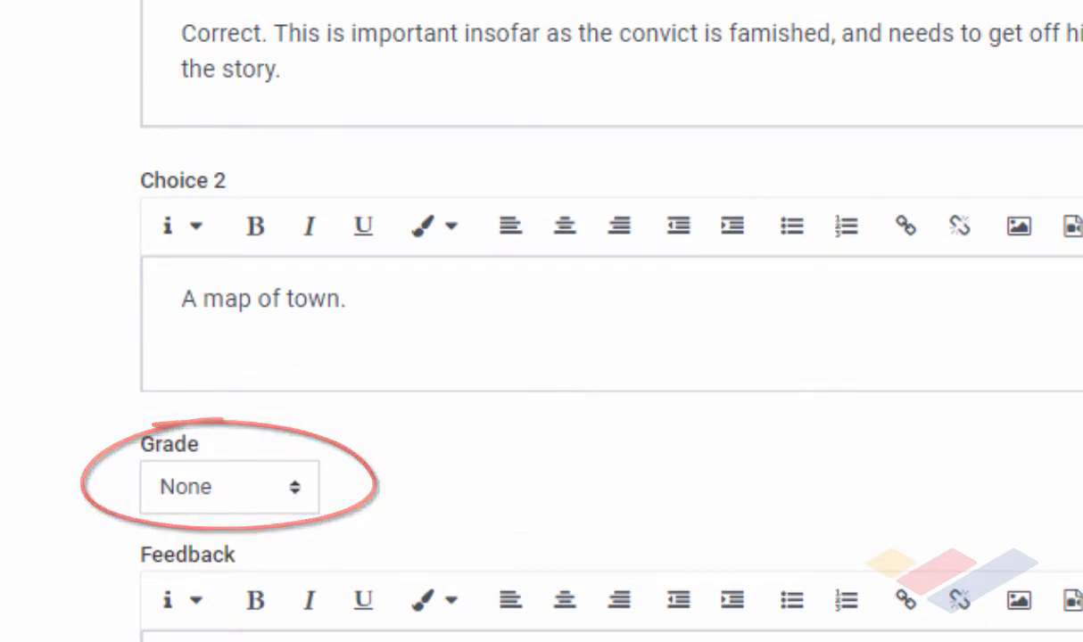
scroll(550, 321, "down", 3)
scroll(580, 321, "down", 10)
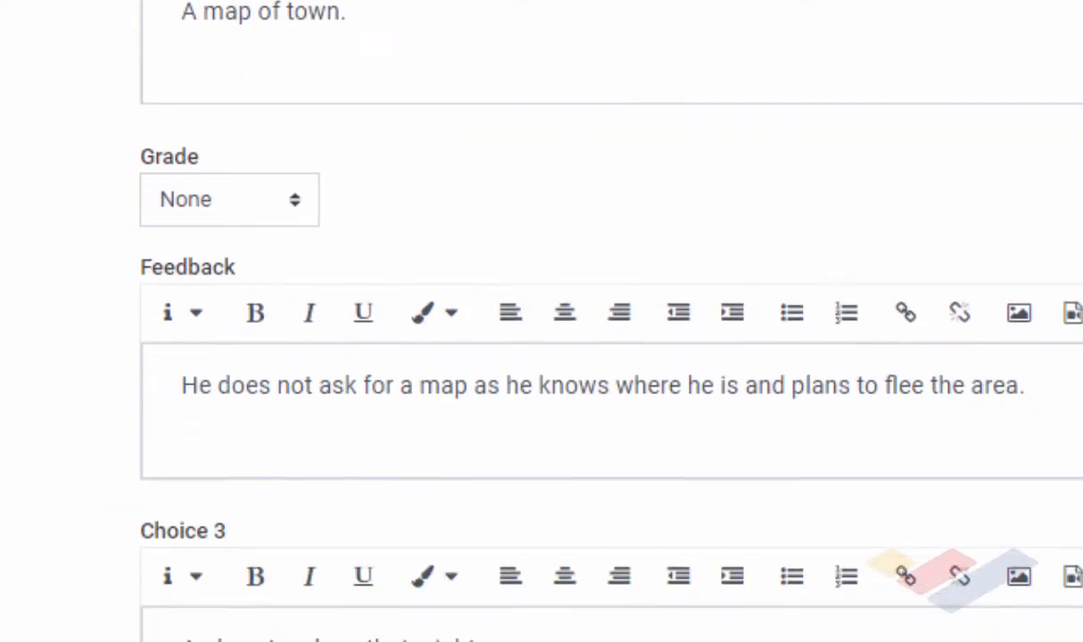
scroll(580, 322, "down", 8)
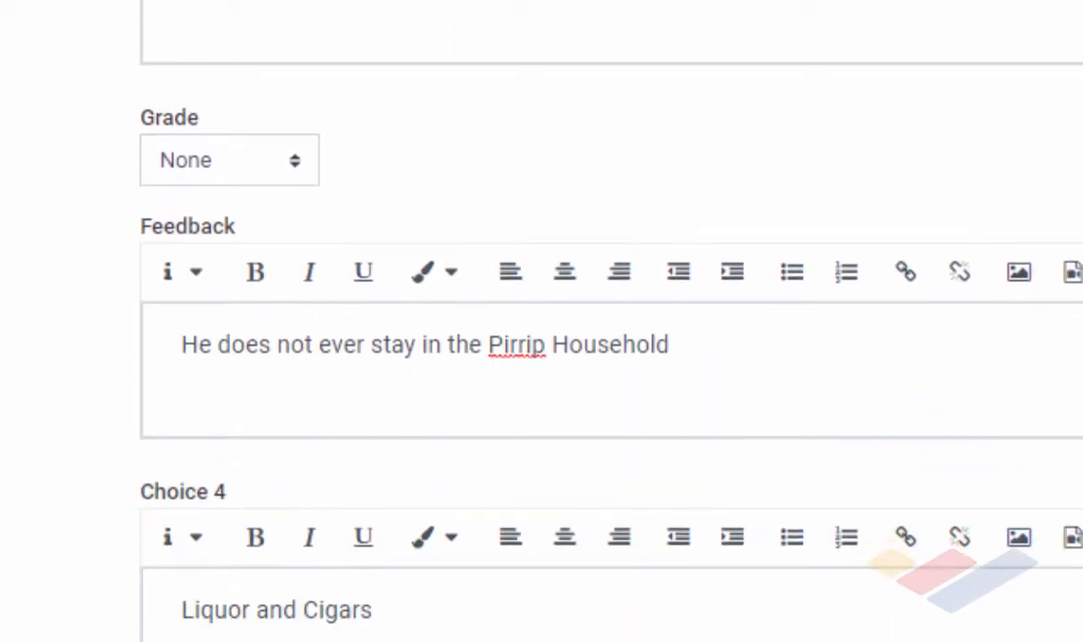
scroll(580, 321, "down", 10)
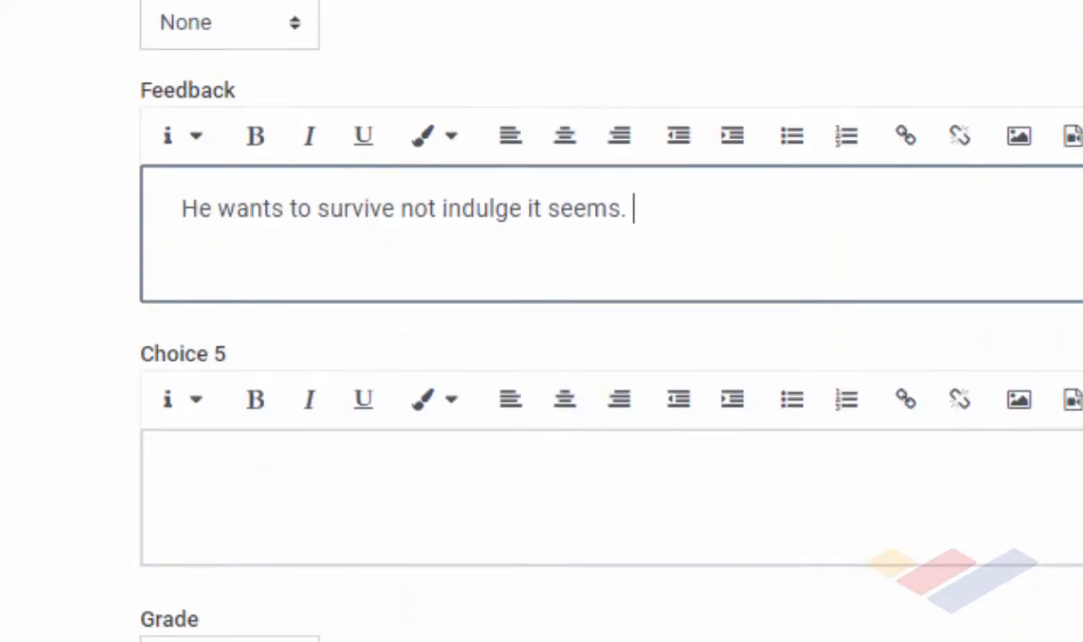
Step: Leave Choice 5 blank and save the question, returning to the question bank
scroll(579, 321, "up", 1)
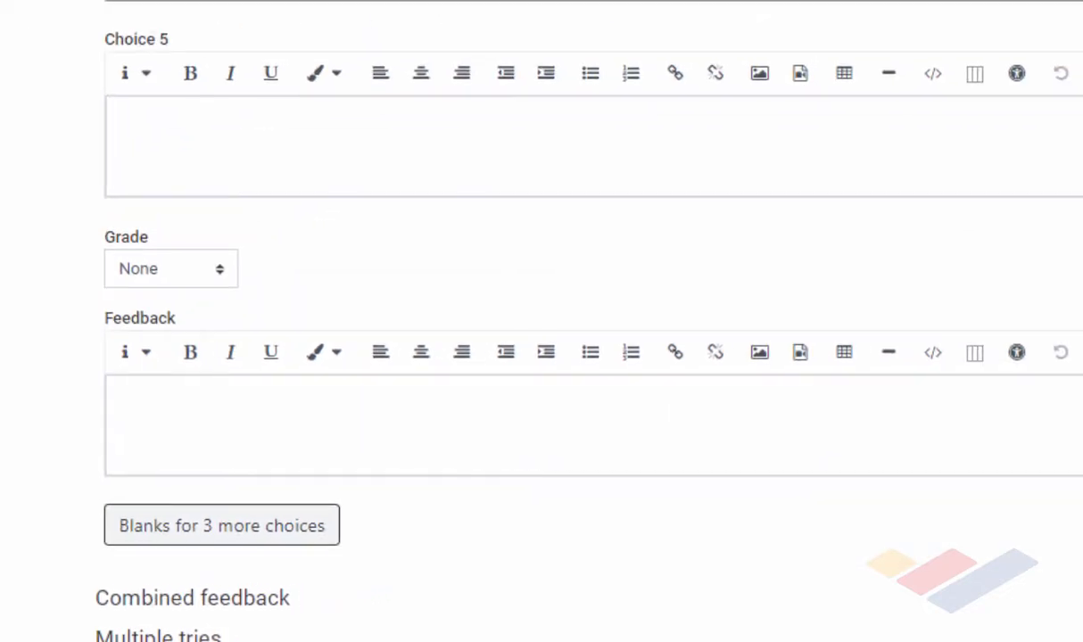
scroll(559, 321, "up", 1)
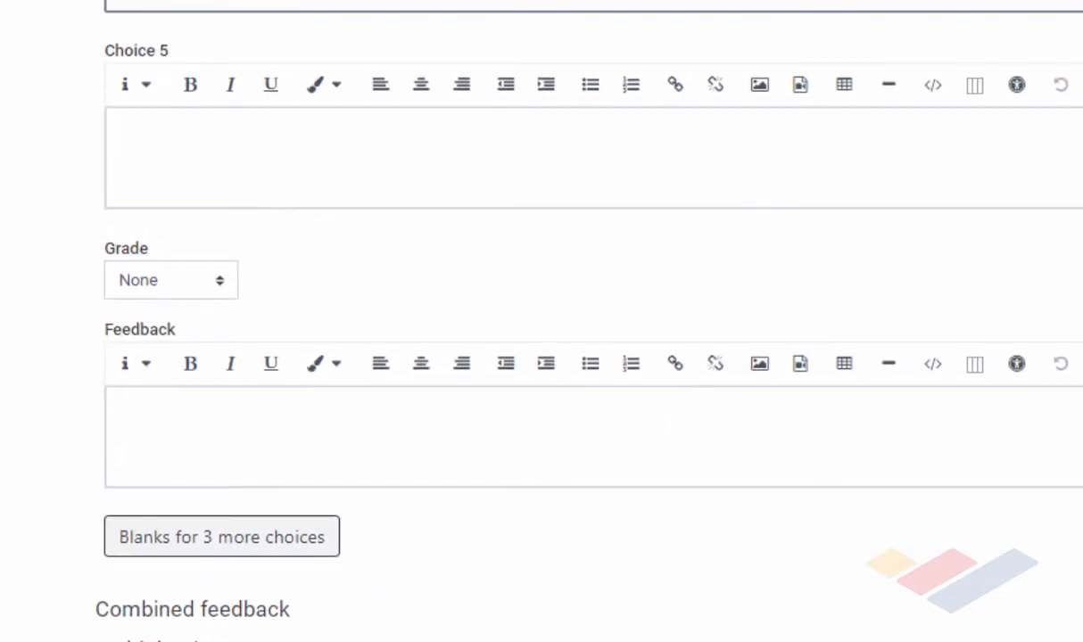
scroll(580, 321, "down", 1)
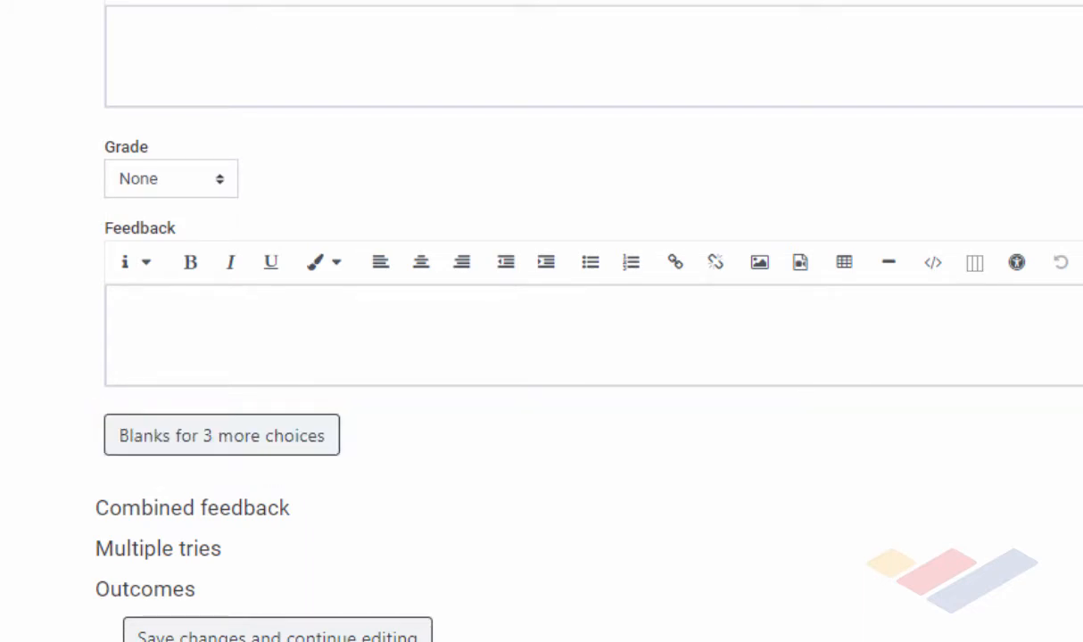
scroll(541, 321, "down", 3)
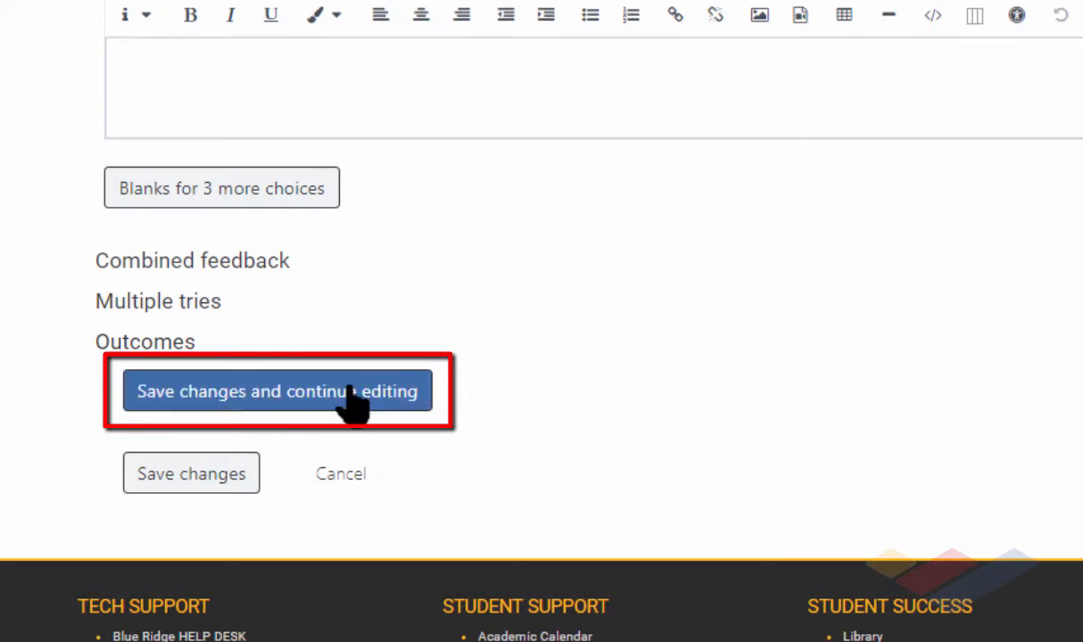
left_click(177, 478)
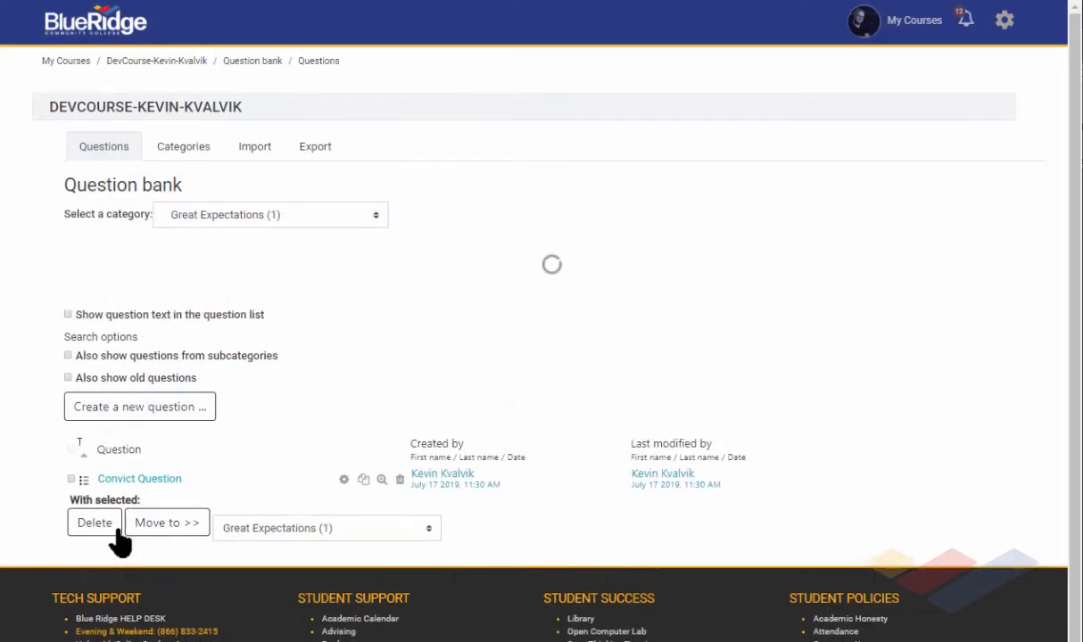